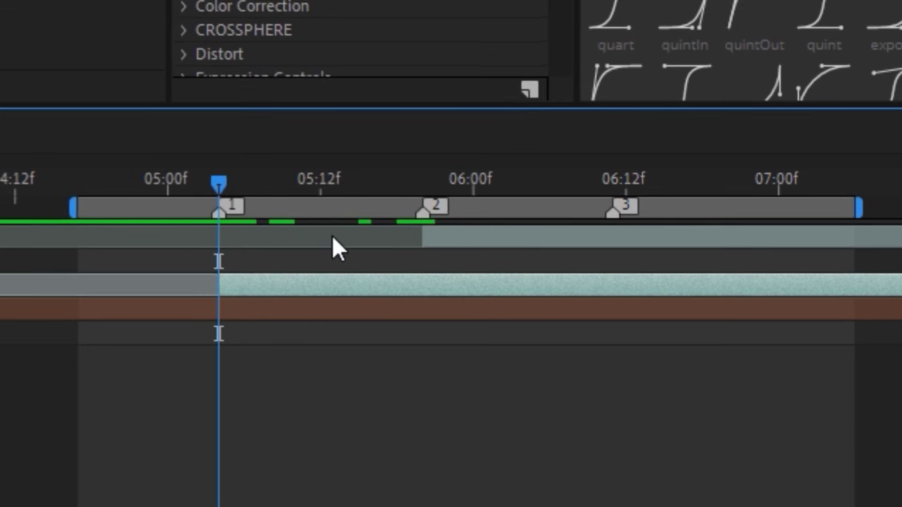
- Pre-compose the movie clip layer, moving all attributes into the new composition
right_click(270, 290)
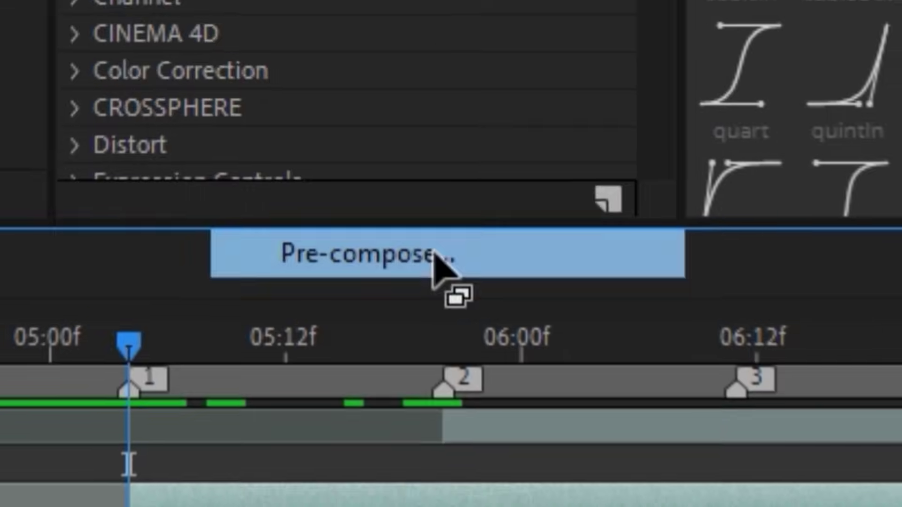
left_click(435, 254)
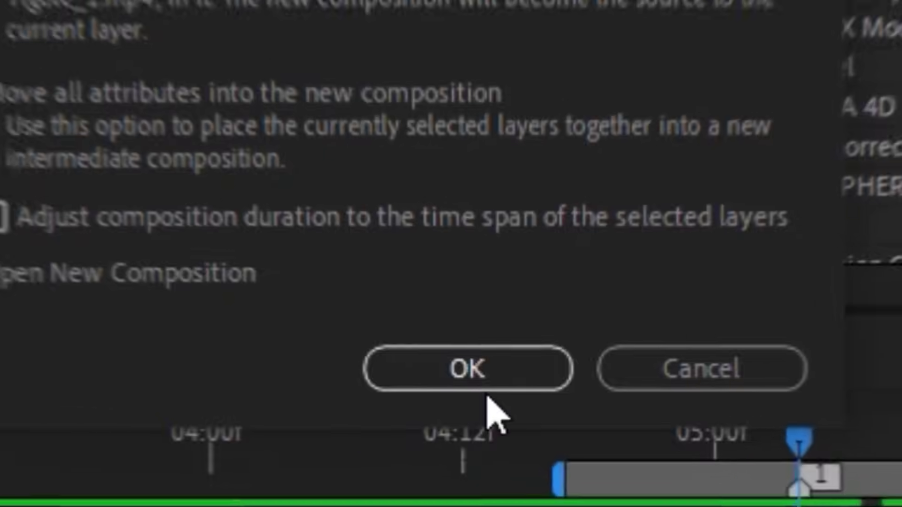
left_click(484, 388)
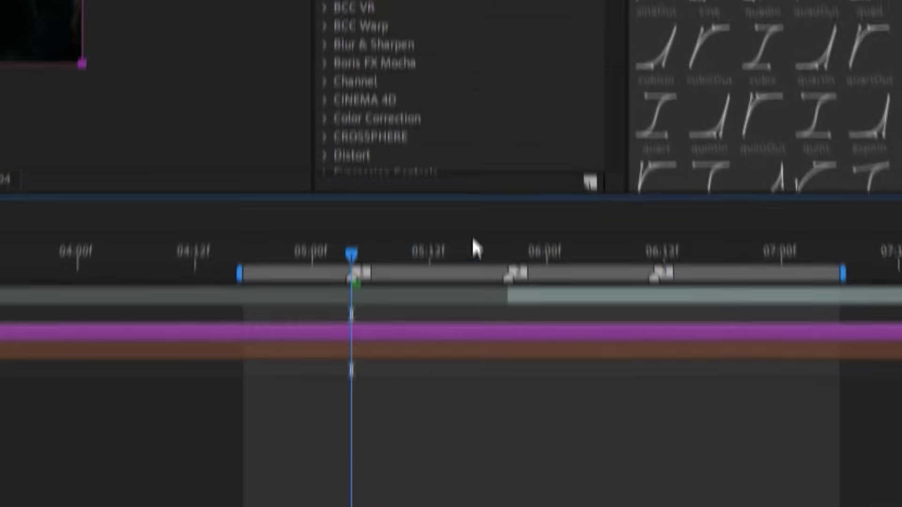
- Find the Twixtor effect by searching for "twixtor" and apply it to the pre-composed clip
left_click(370, 88)
type("t")
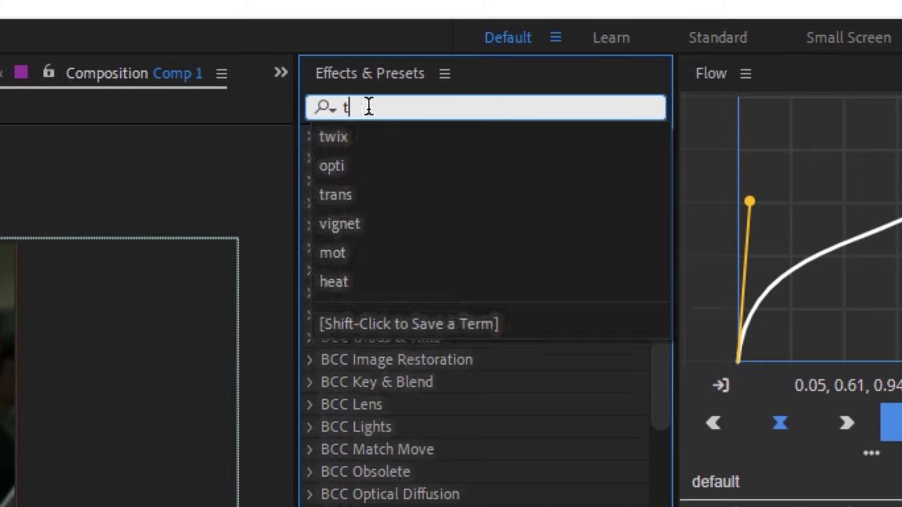
type("wixtor")
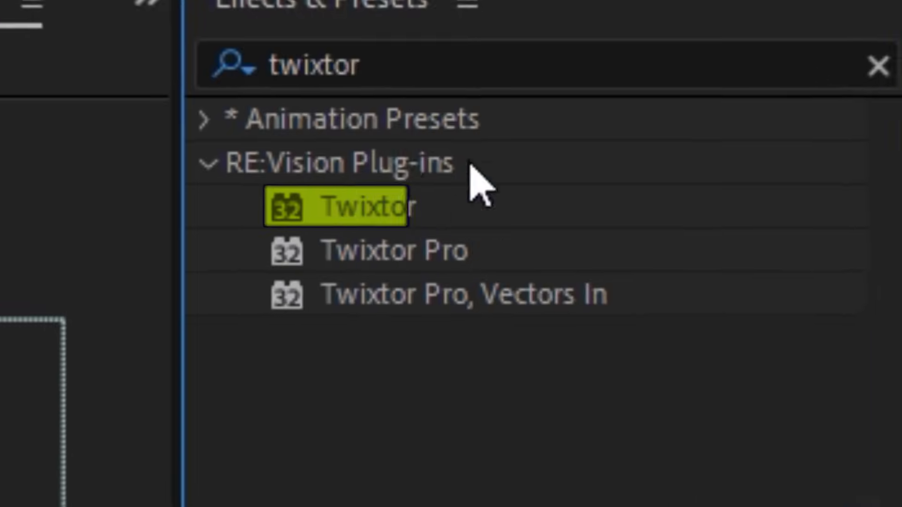
left_click(368, 220)
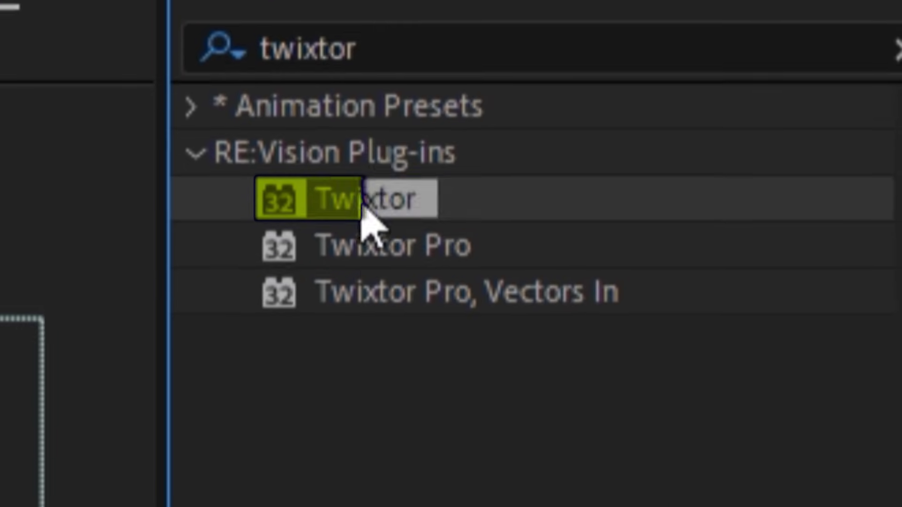
left_click_drag(361, 205, 361, 338)
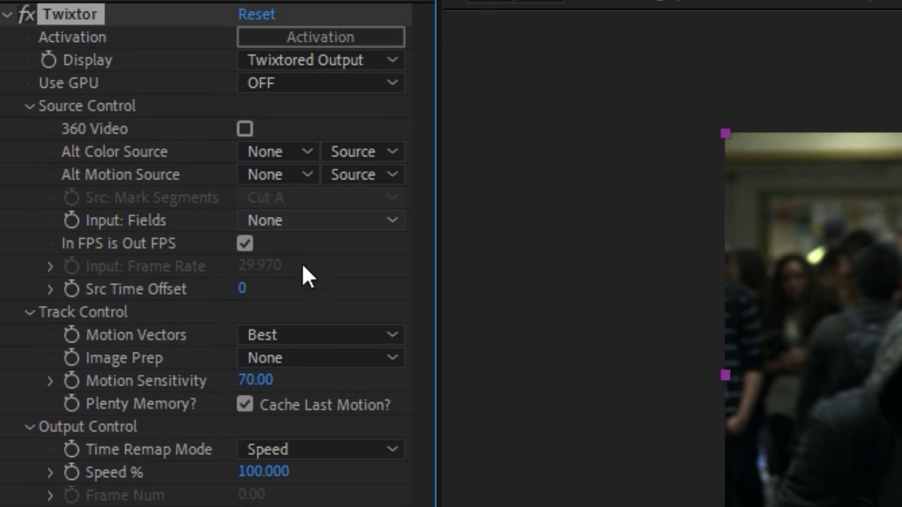
- Turn off Twixtor's In FPS is Out FPS option and set the input frame rate to 23.976
left_click(245, 244)
left_click(256, 265)
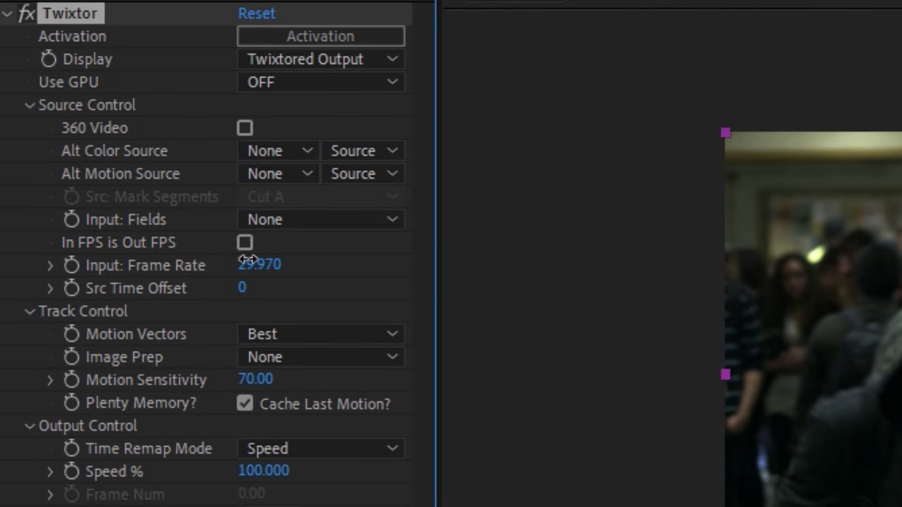
type("2")
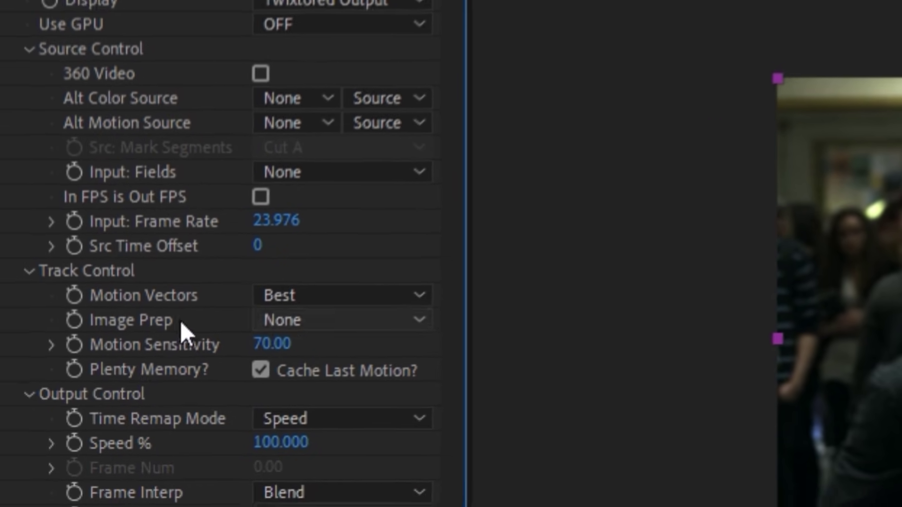
- Set Twixtor's Image Prep to Contrast/Edge Enhance and its Frame Interp to Motion Weighted Blend
left_click(329, 321)
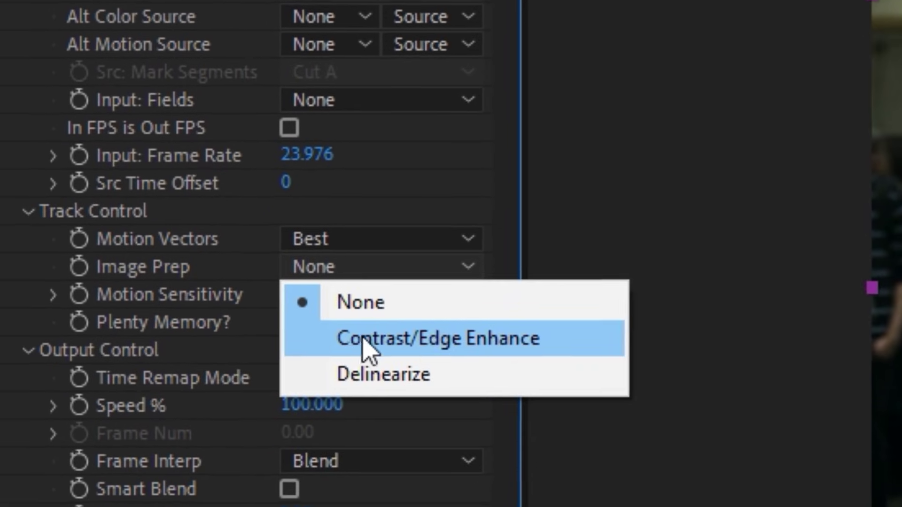
left_click(461, 335)
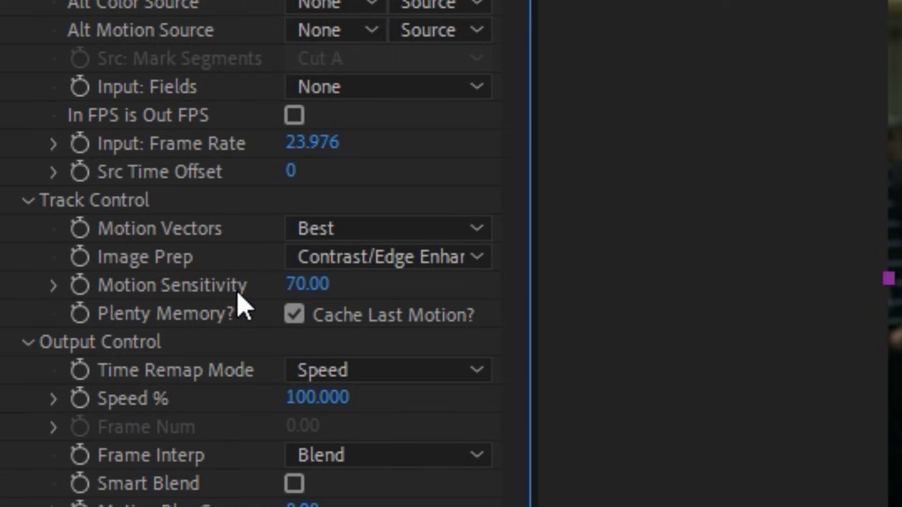
left_click(353, 454)
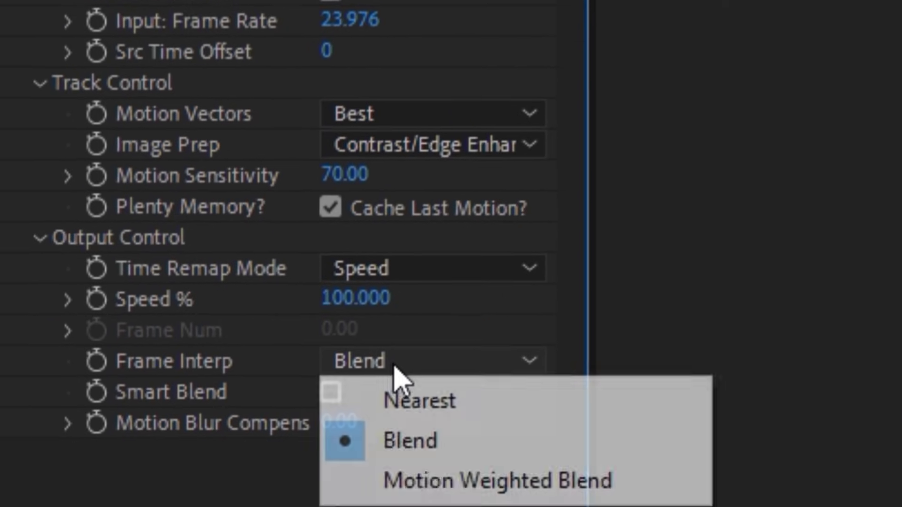
left_click(447, 466)
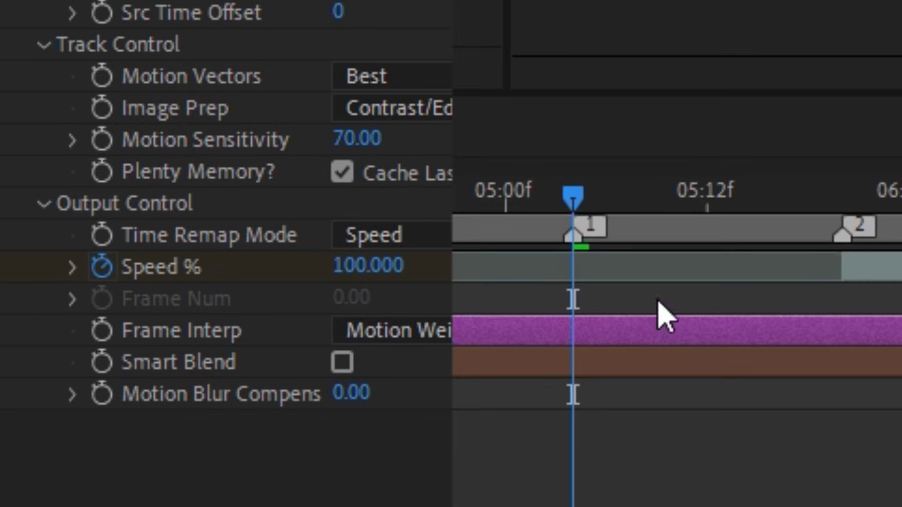
- Reveal the clip's Speed keyframes and pre-compose the Twixtor layer again, moving all attributes into the new composition
key("u")
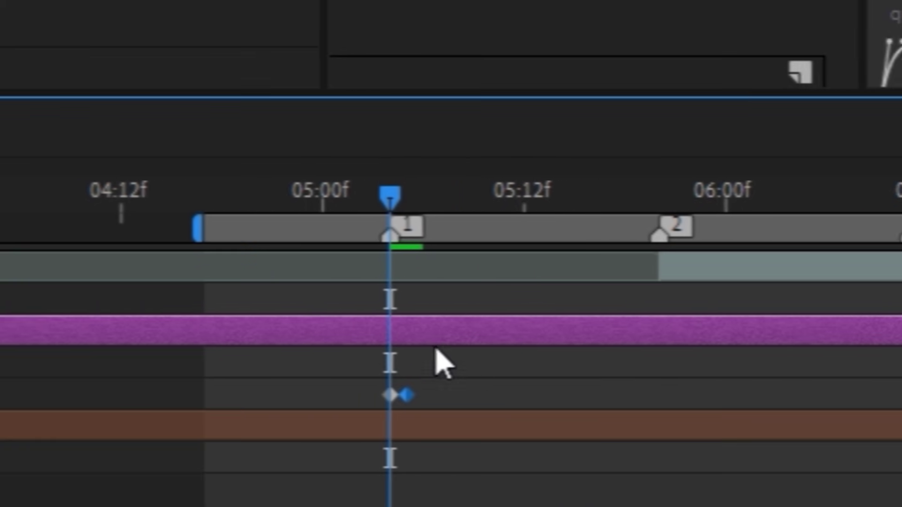
right_click(395, 359)
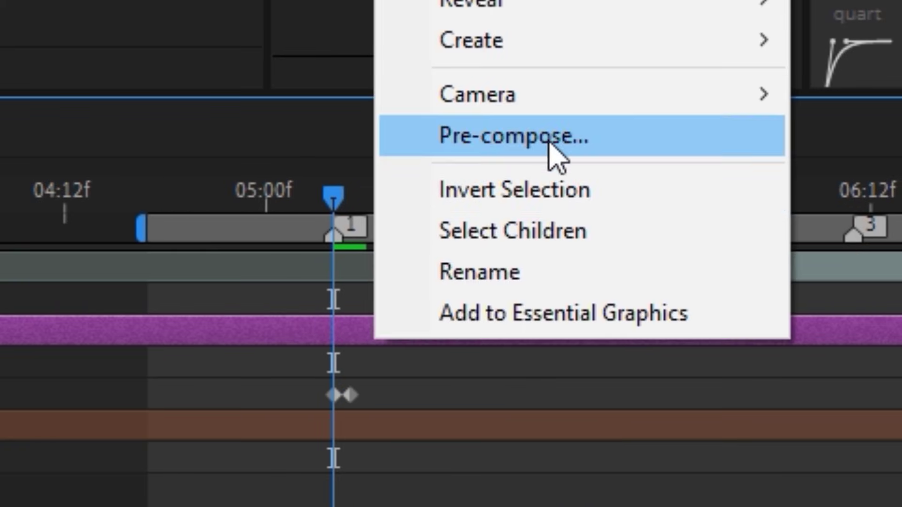
left_click(562, 137)
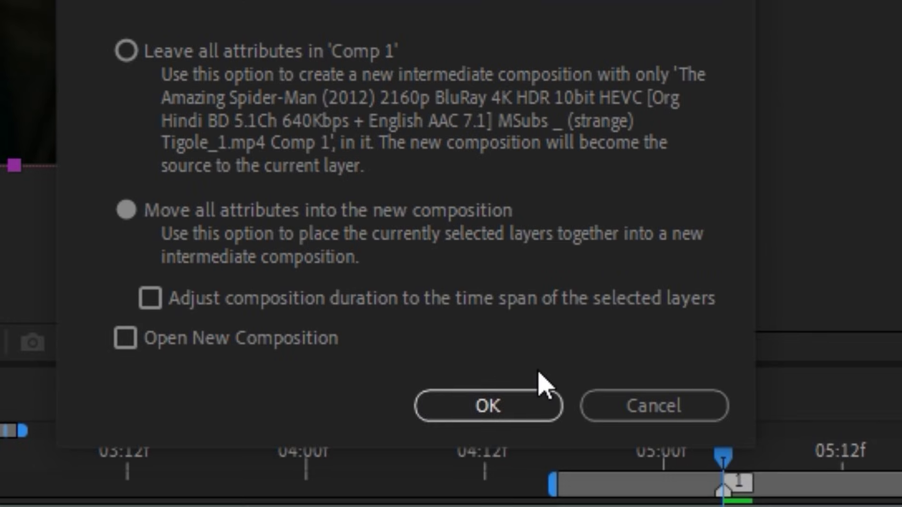
left_click(493, 418)
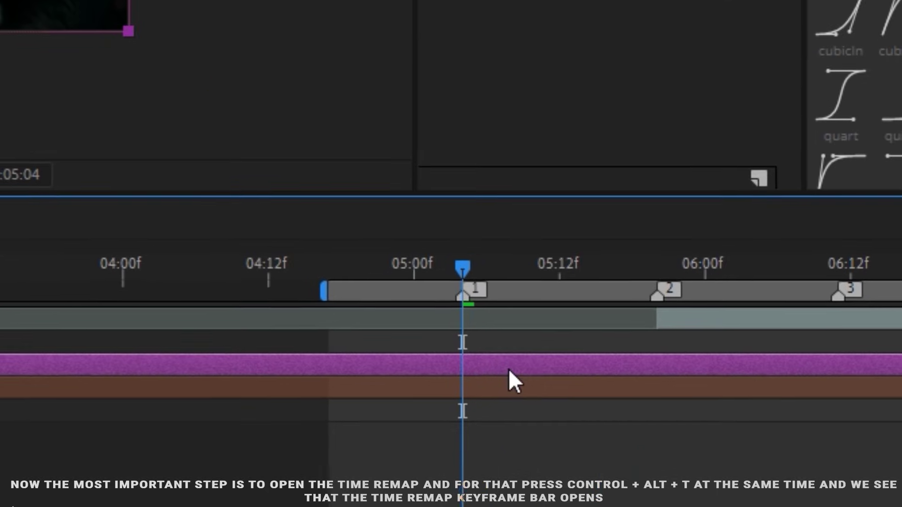
- Enable time remapping on the nested clip with a keyframe at marker 1, and add a keyframe of about 1:03:25:05 at marker 2
key("ctrl+alt+t")
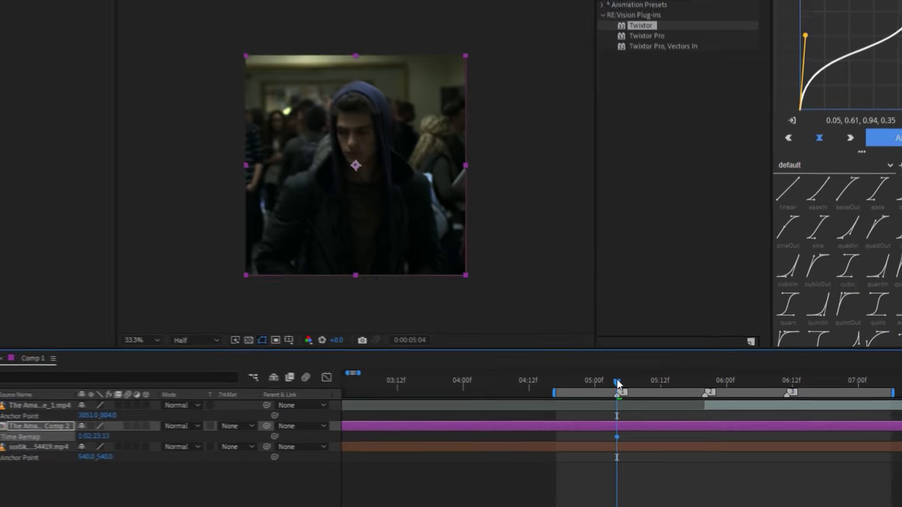
left_click_drag(577, 352, 640, 356)
left_click_drag(672, 396, 696, 396)
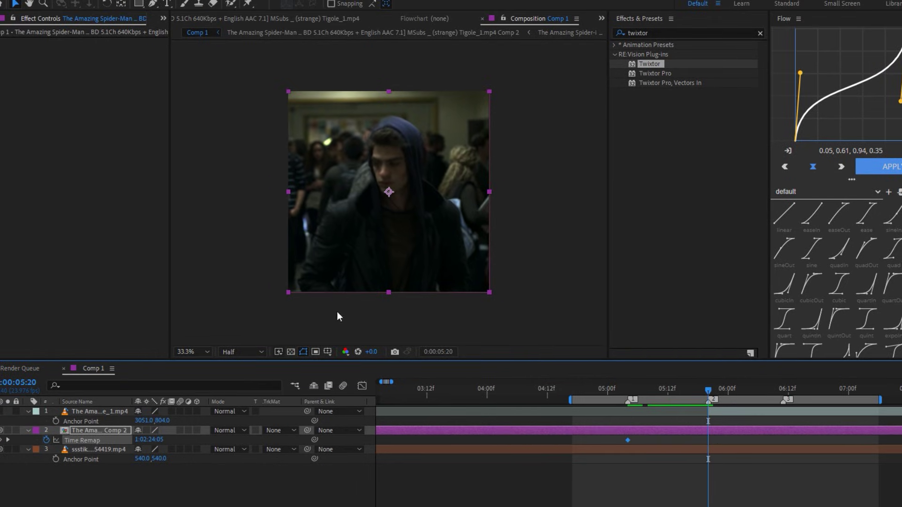
left_click_drag(157, 439, 599, 459)
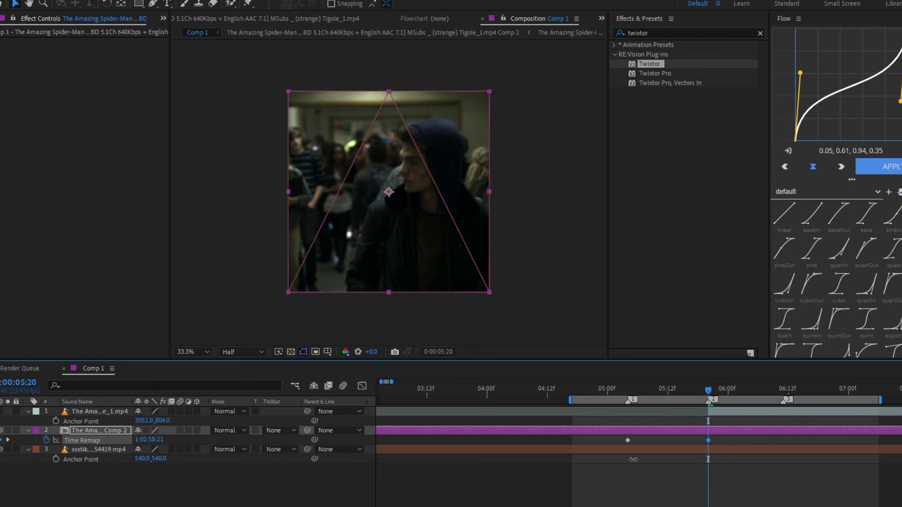
left_click_drag(155, 447, 166, 446)
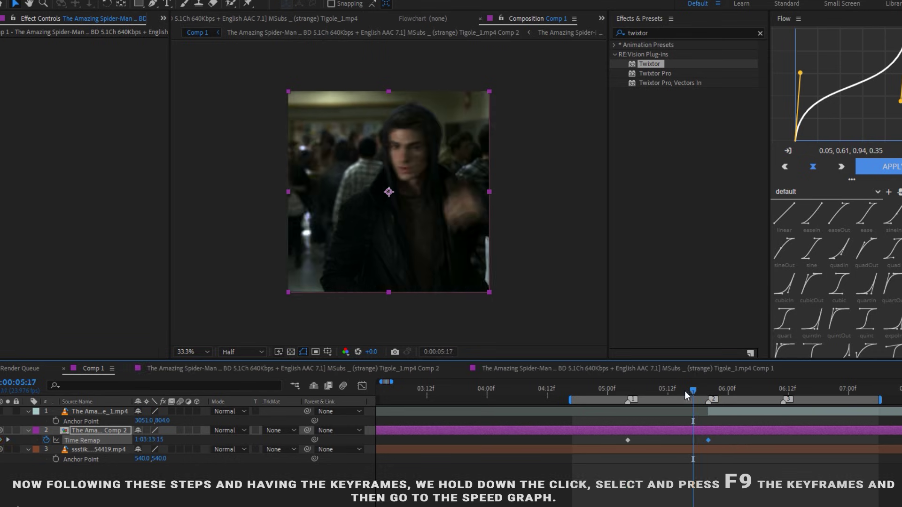
- Easy-ease both Time Remap keyframes and reshape their graph curve to be steep at both ends and flatter in the middle
left_click_drag(747, 443, 604, 438)
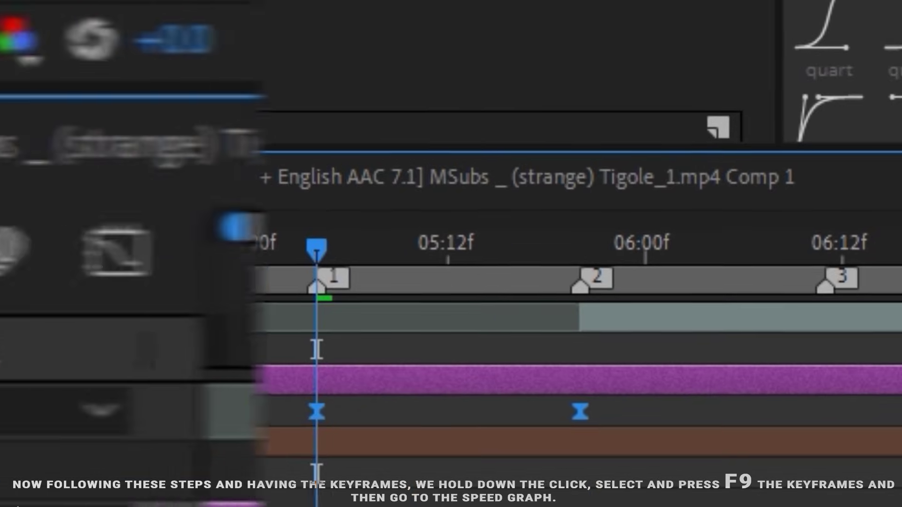
left_click(297, 256)
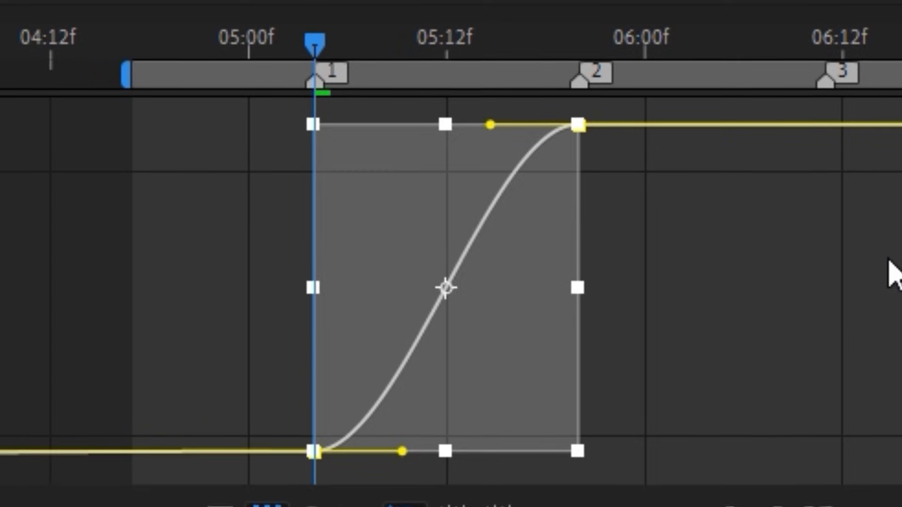
left_click(888, 289)
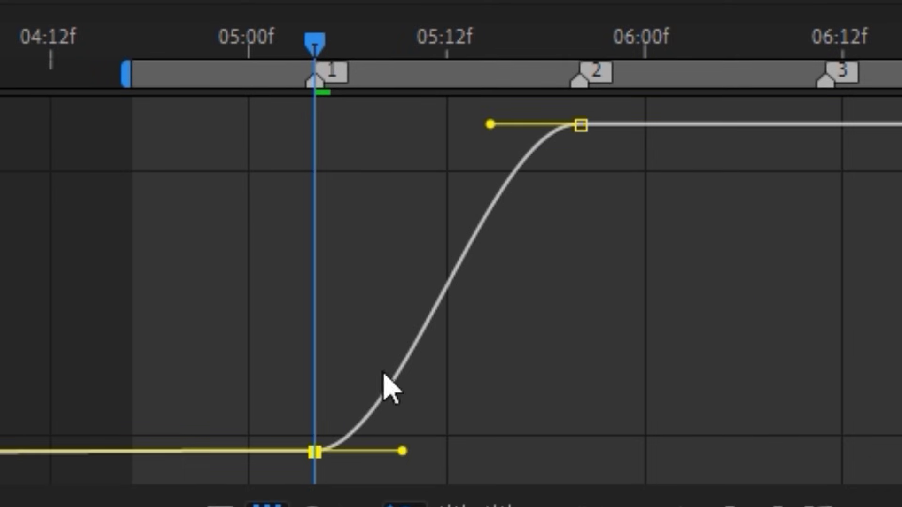
left_click_drag(402, 451, 351, 271)
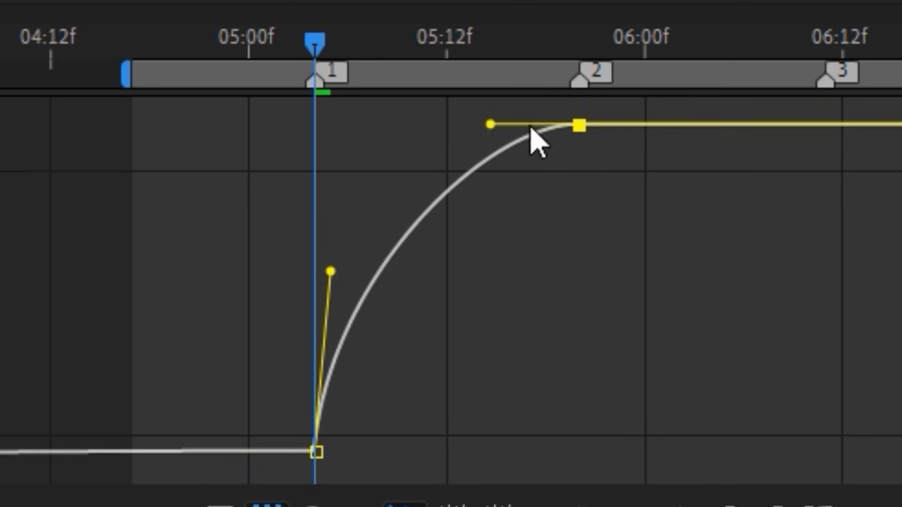
left_click_drag(492, 126, 537, 364)
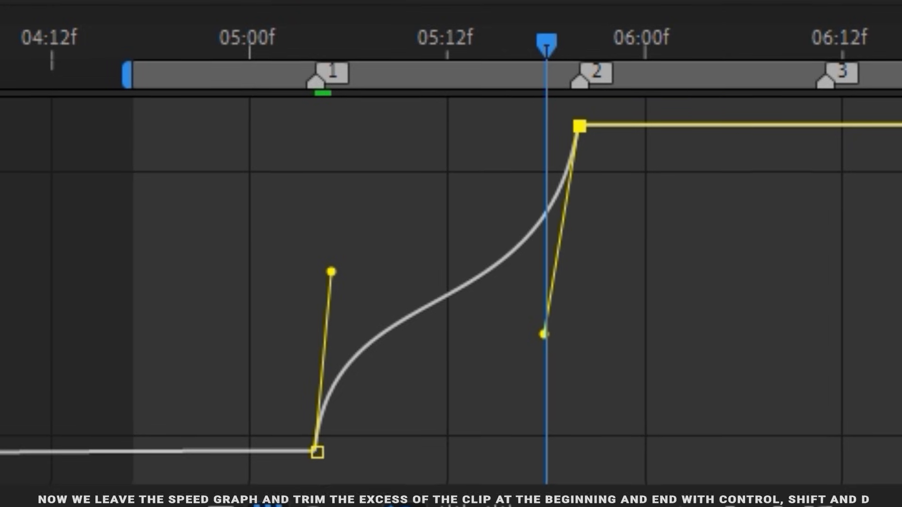
key("shift+F3")
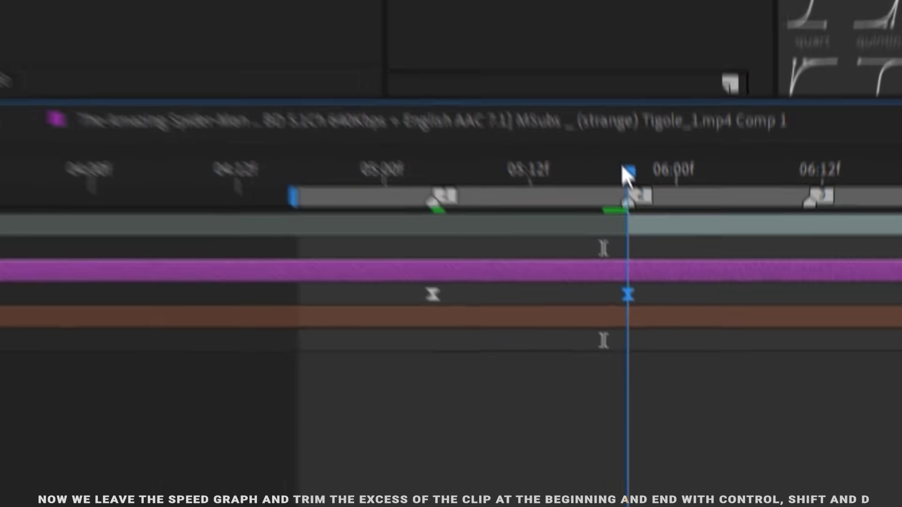
- Split the time-remapped layer at markers 2 and 1, delete the parts outside them, and preview from the work area's start
key("ctrl+shift+d")
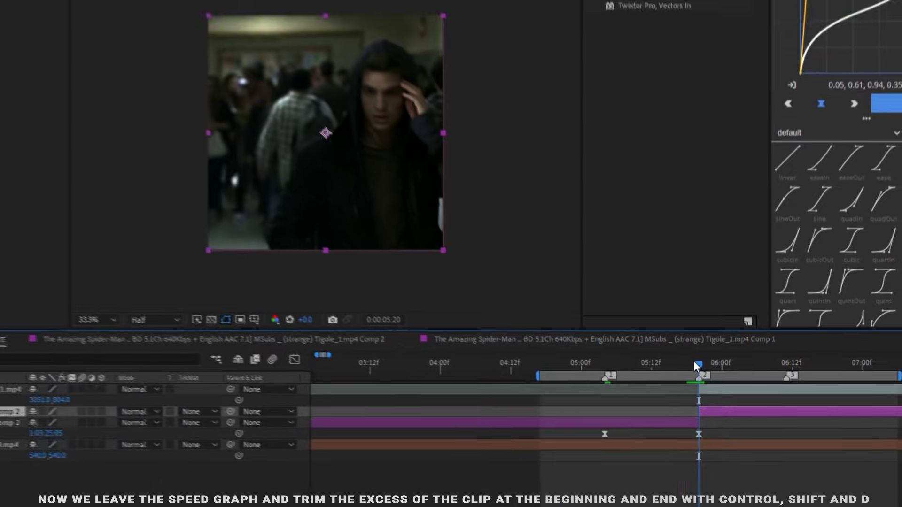
key("Delete")
left_click_drag(689, 348, 604, 353)
left_click_drag(636, 397, 630, 397)
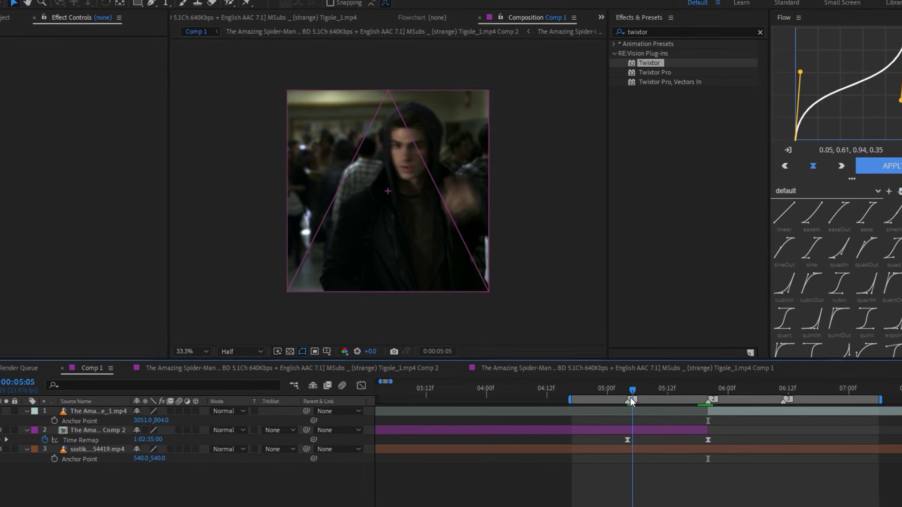
left_click(628, 429)
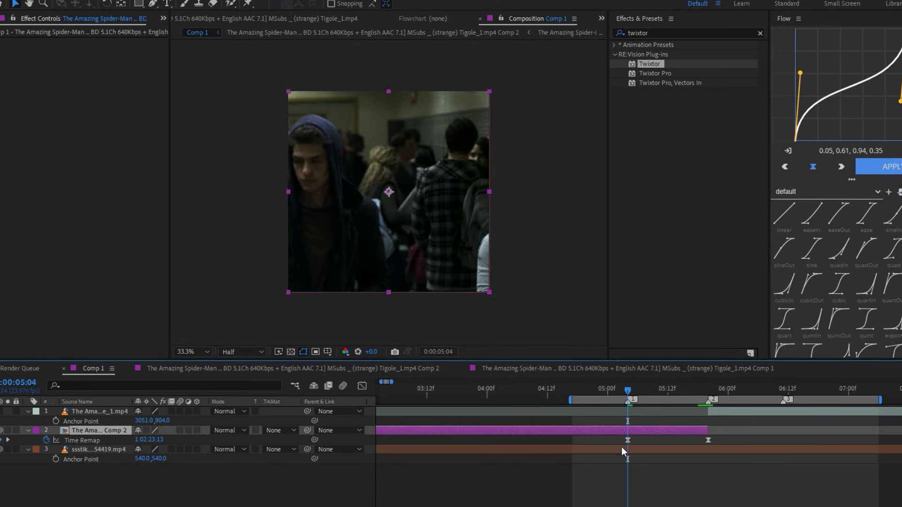
key("ctrl+shift+d")
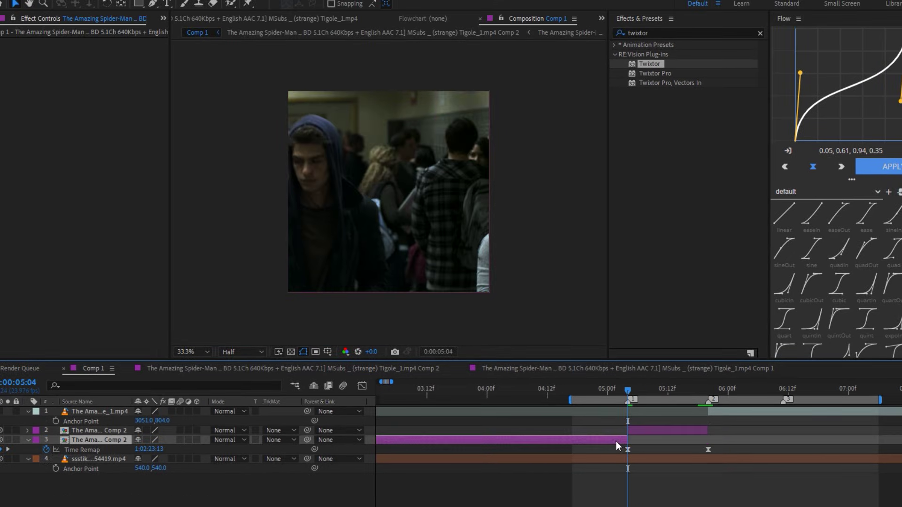
key("Delete")
left_click_drag(618, 387, 573, 391)
left_click(677, 499)
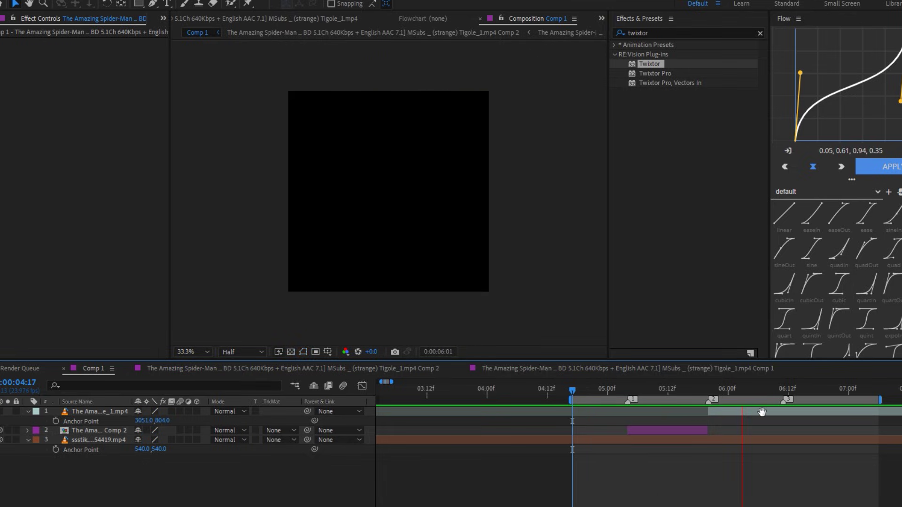
- Create an adjustment layer above the clips and split it at marker 1
left_click_drag(743, 390, 625, 391)
right_click(645, 482)
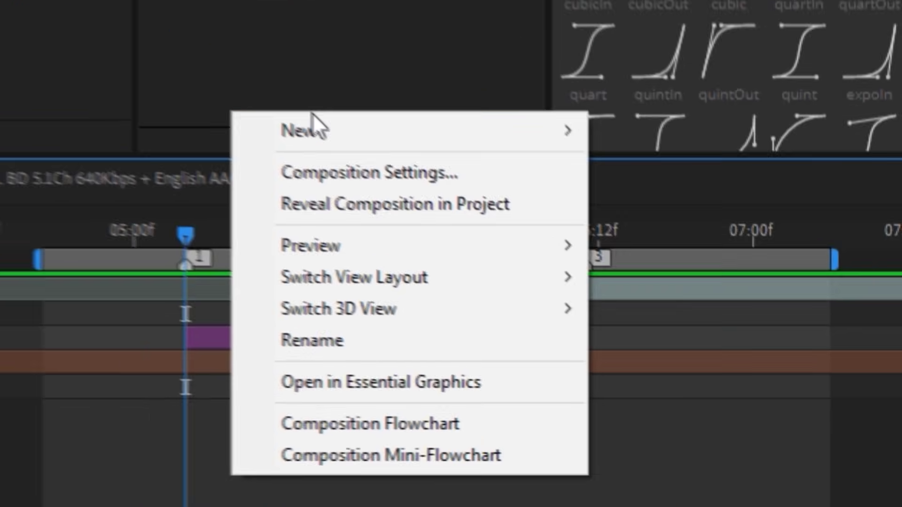
mouse_move(517, 210)
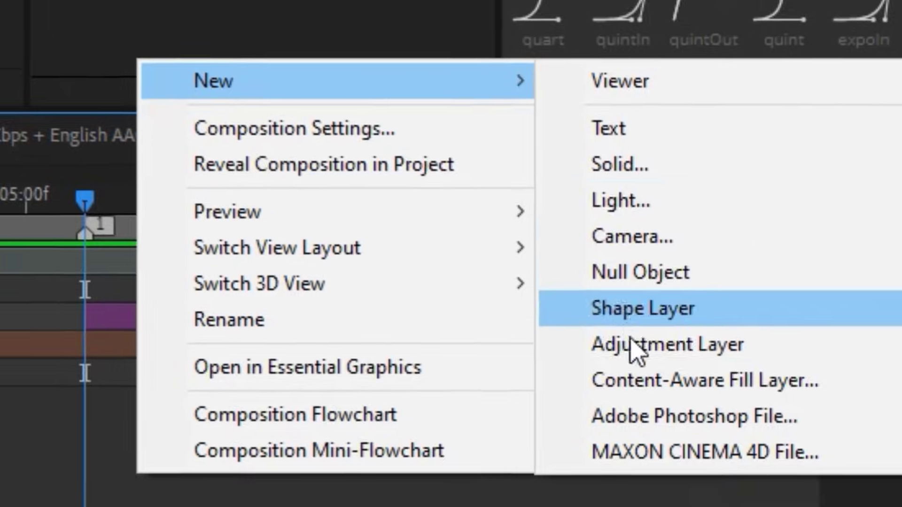
left_click(719, 390)
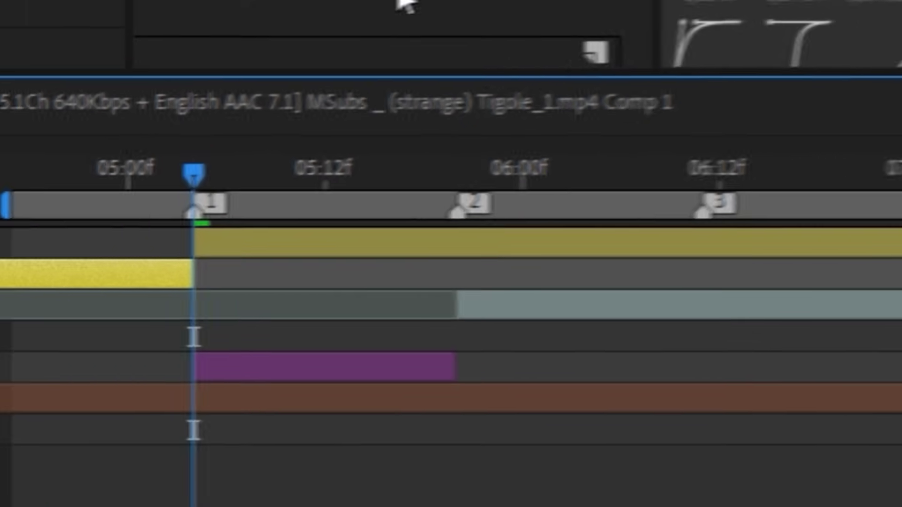
- Find the Distort Transform effect and apply it to the adjustment layer that starts at marker 1
type("trans")
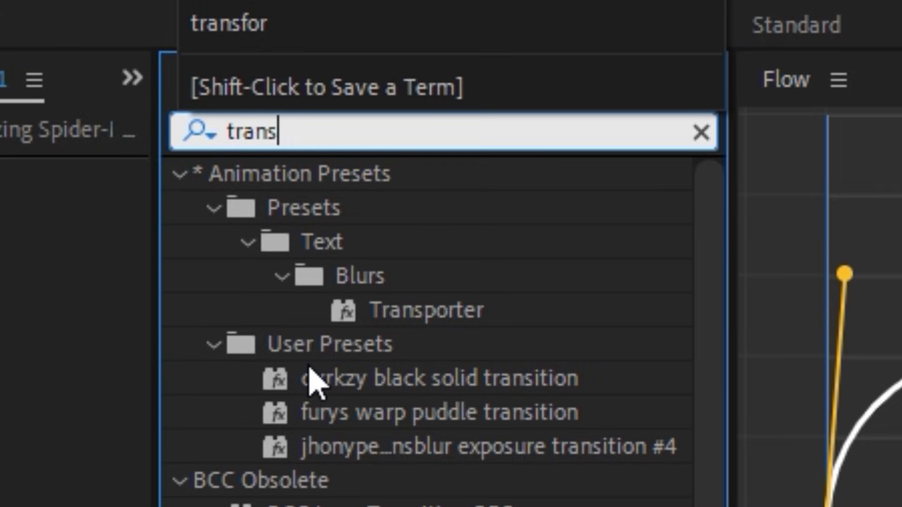
key("BackSpace")
type("f")
key("BackSpace")
type("sf")
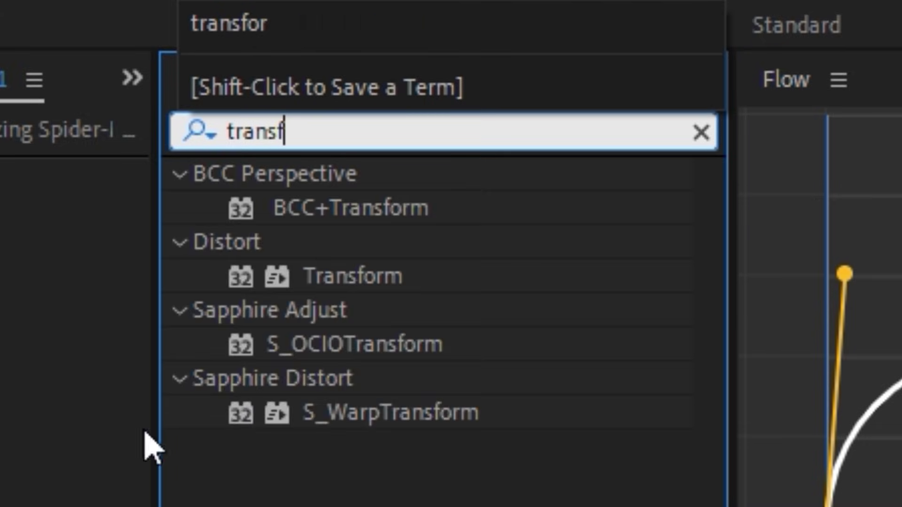
left_click_drag(367, 284, 306, 361)
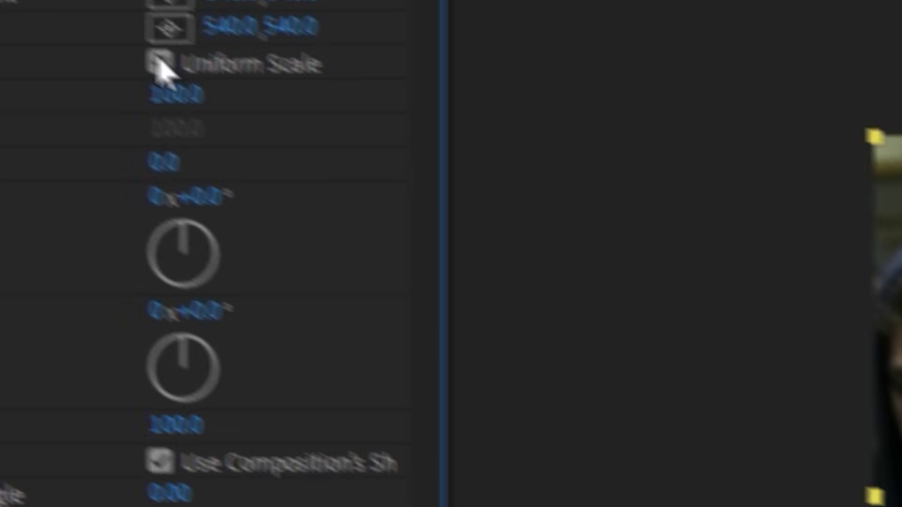
- Keyframe the Transform effect's Scale at 120 on marker 1 and 100 on marker 2
left_click(291, 165)
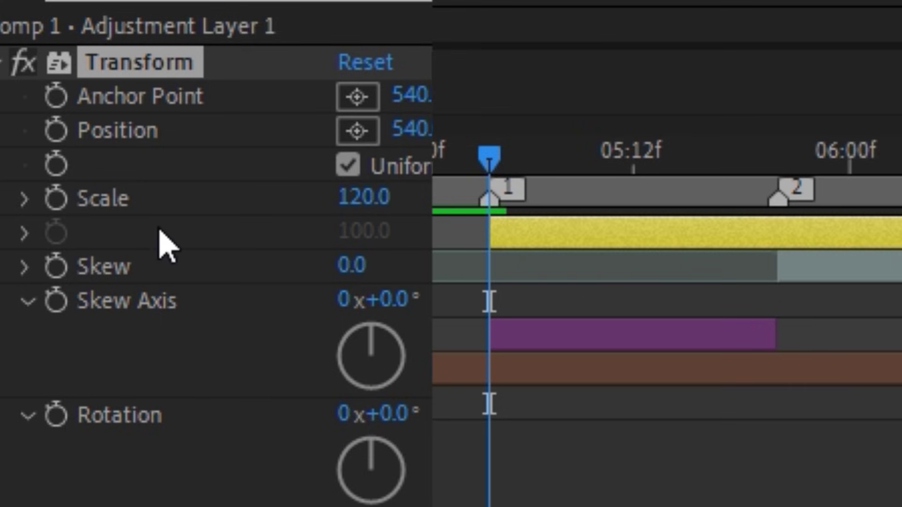
key("u")
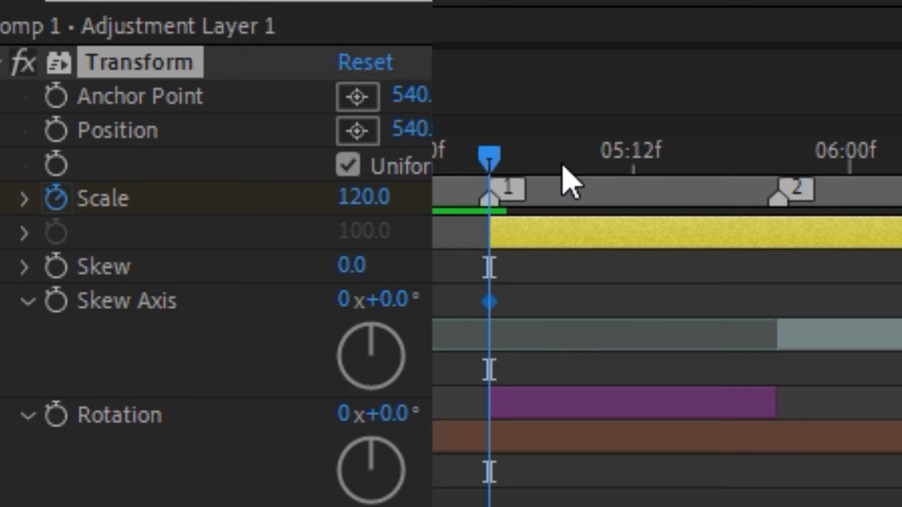
left_click_drag(562, 165, 695, 151)
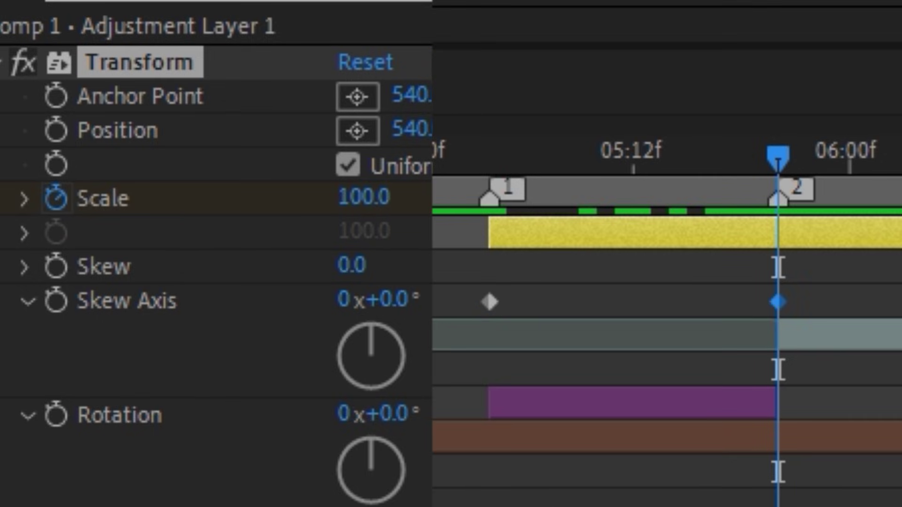
- Split the adjustment layer at marker 2, delete the part after it, and preview the scale animation
left_click(812, 239)
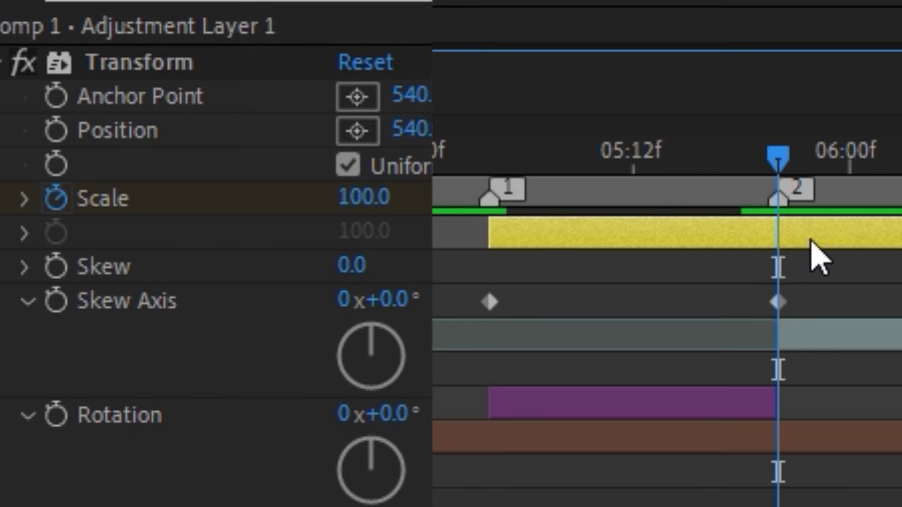
key("ctrl+shift+d")
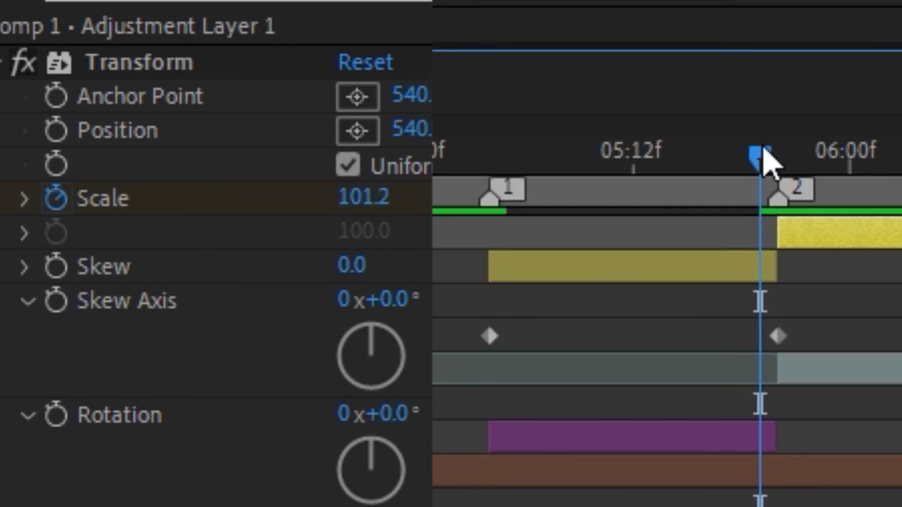
key("Delete")
left_click_drag(708, 140, 162, 127)
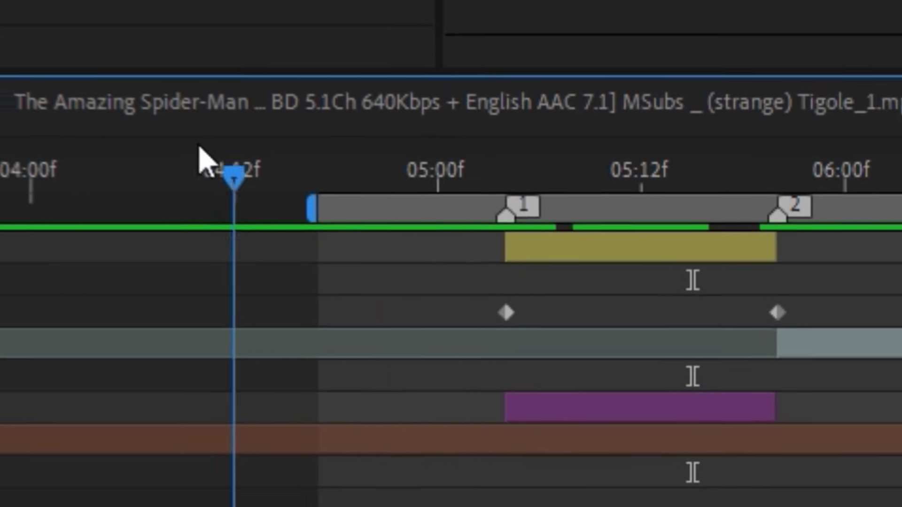
key("space")
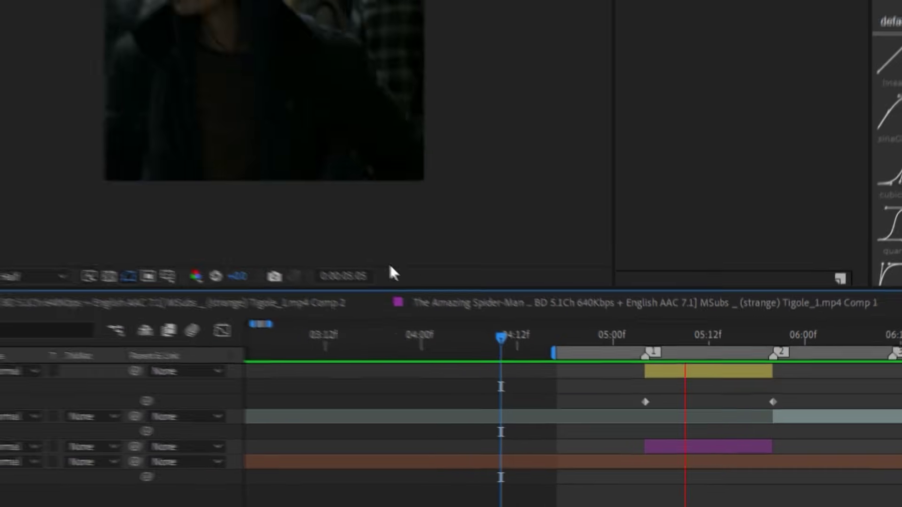
key("space")
- Pre-compose the remaining movie clip at marker 2 and pre-compose it again with Twixtor on the inner composition
left_click_drag(773, 356, 775, 382)
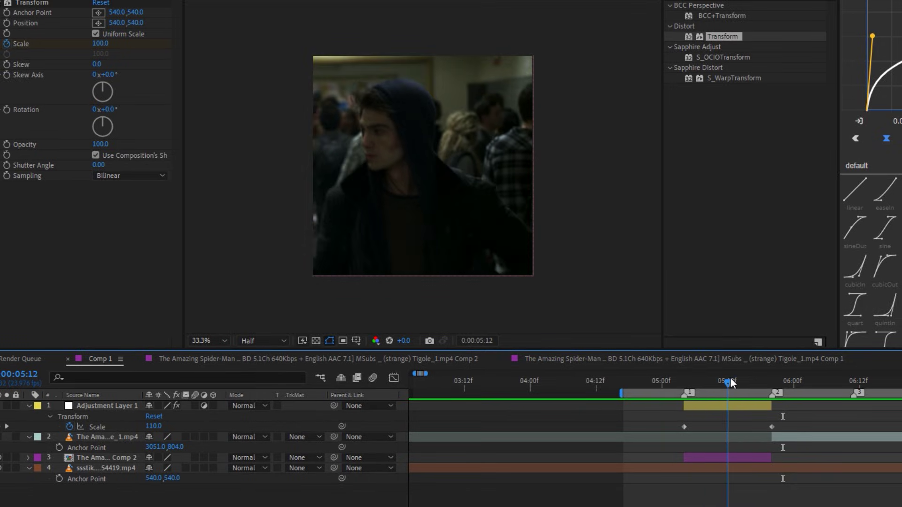
left_click(780, 440)
key("ctrl+shift+c")
key("Return")
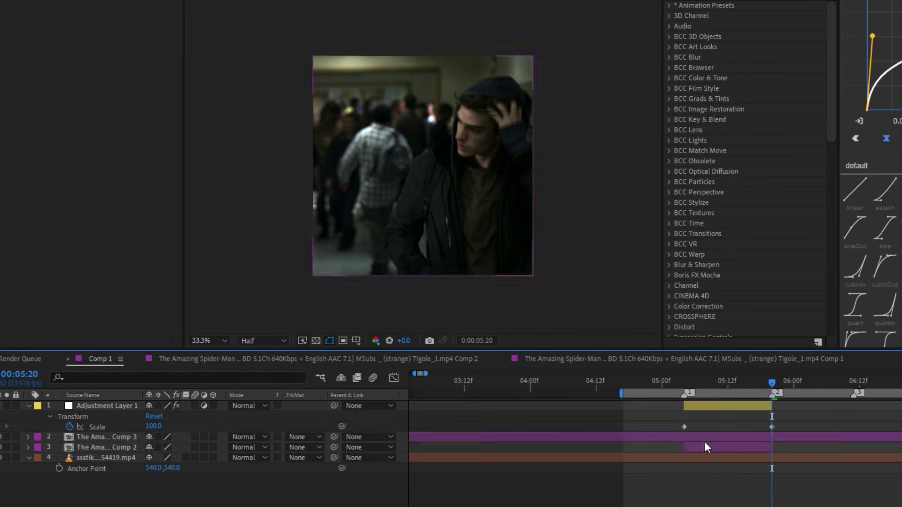
right_click(776, 433)
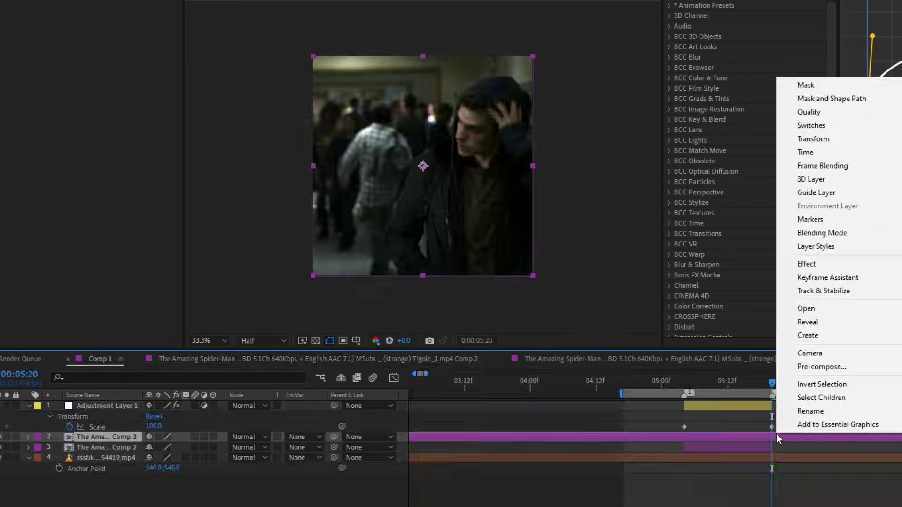
left_click(793, 436)
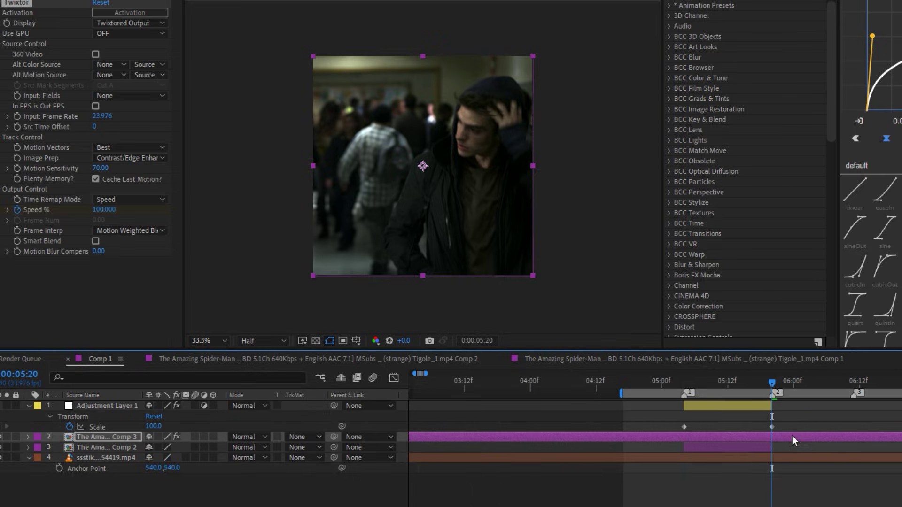
key("ctrl+shift+c")
key("Return")
- Enable time remapping on the new nested clip with a keyframe at marker 2, and keyframe 1:03:35:17 at marker 3
key("ctrl+alt+t")
left_click(795, 383)
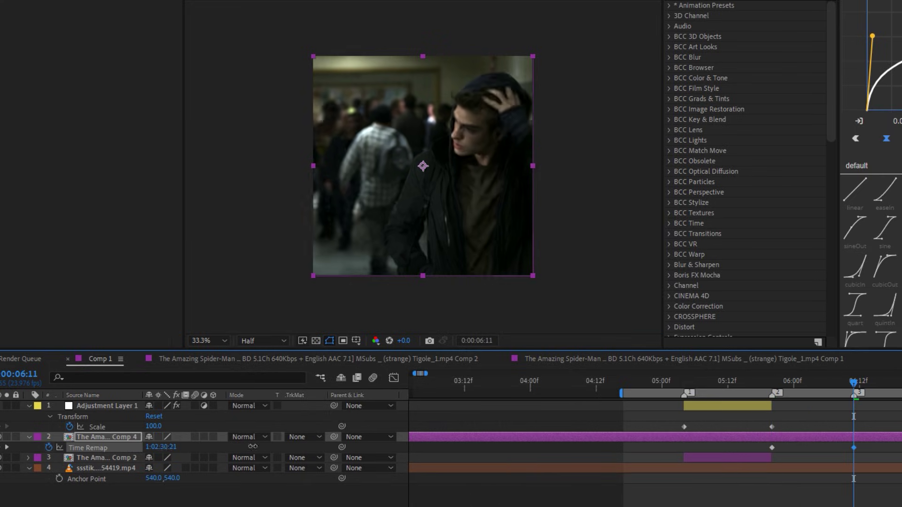
left_click_drag(253, 447, 901, 447)
- Ease the nested clip's Time Remap keyframes into a curve that is steep at both ends and flatter in the middle
left_click(863, 438)
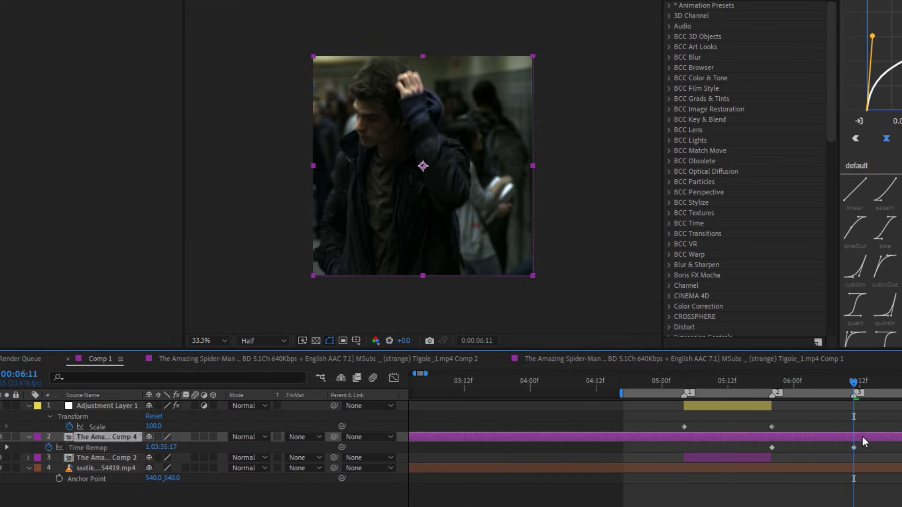
key("shift+F3")
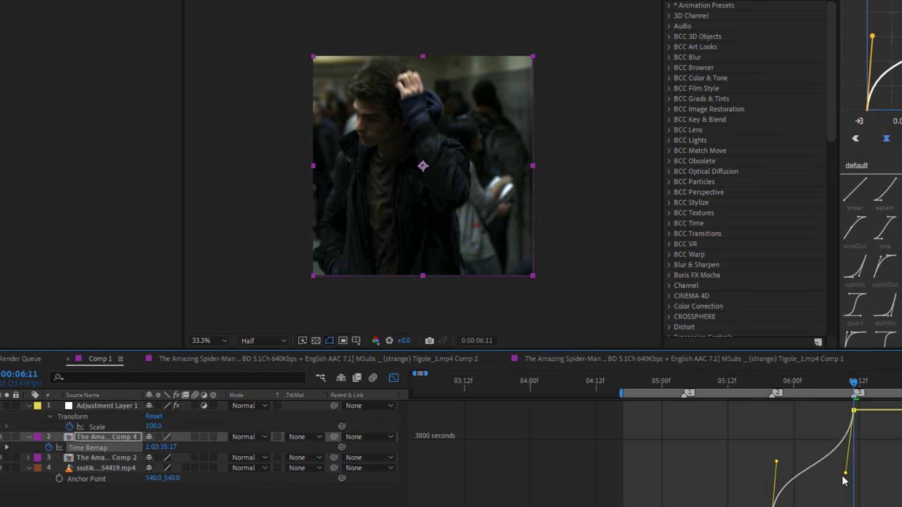
key("shift+F3")
- Trim the new time-remapped clip so it runs only from marker 2 to marker 3
key("ctrl+shift+d")
key("Delete")
key("j")
left_click(772, 436)
key("alt+[")
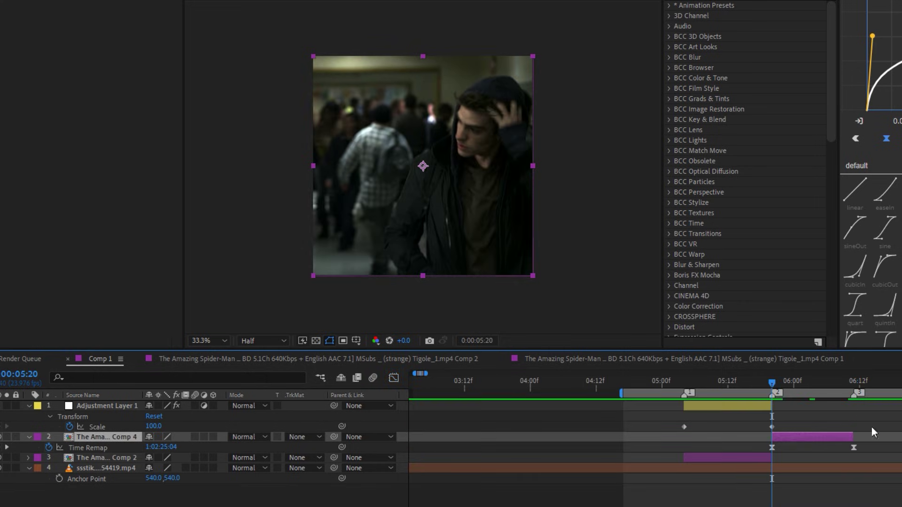
- Duplicate the scale-animated adjustment layer and start the copy at marker 2
key("u")
left_click(712, 405)
key("ctrl+d")
key("bracketleft")
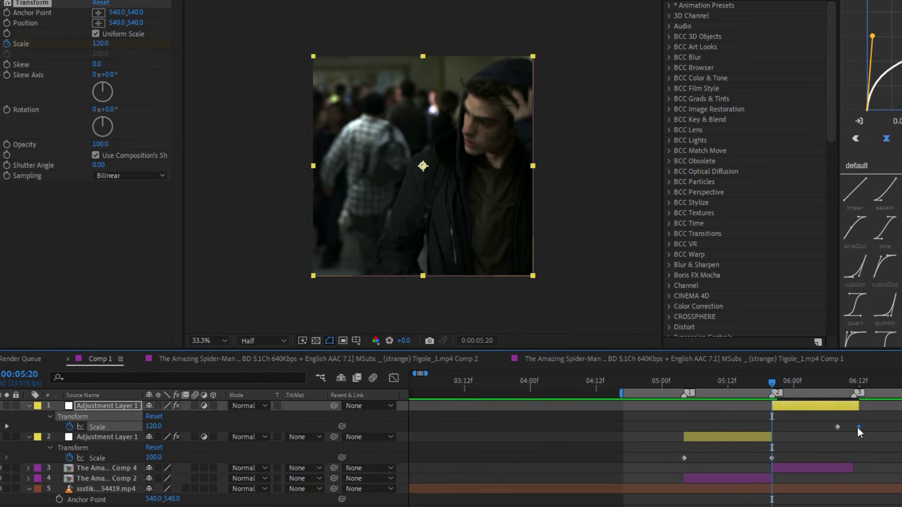
- Reverse the copied adjustment layer's Scale keyframes to run from 100 at marker 2 to 120 at its end
left_click_drag(838, 427, 772, 427)
left_click(789, 452)
key("u")
mouse_move(772, 383)
left_mouse_down()
mouse_move(757, 383)
mouse_move(788, 386)
left_mouse_up()
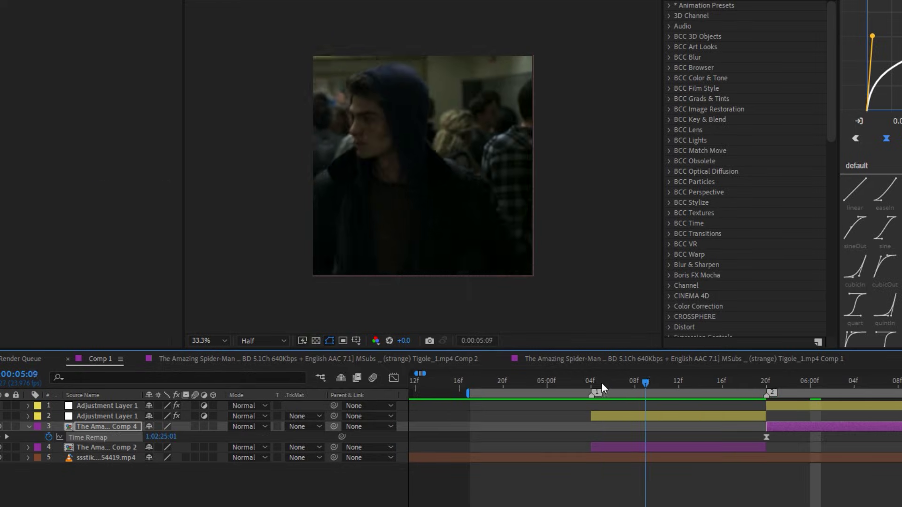
left_click_drag(602, 383, 568, 413)
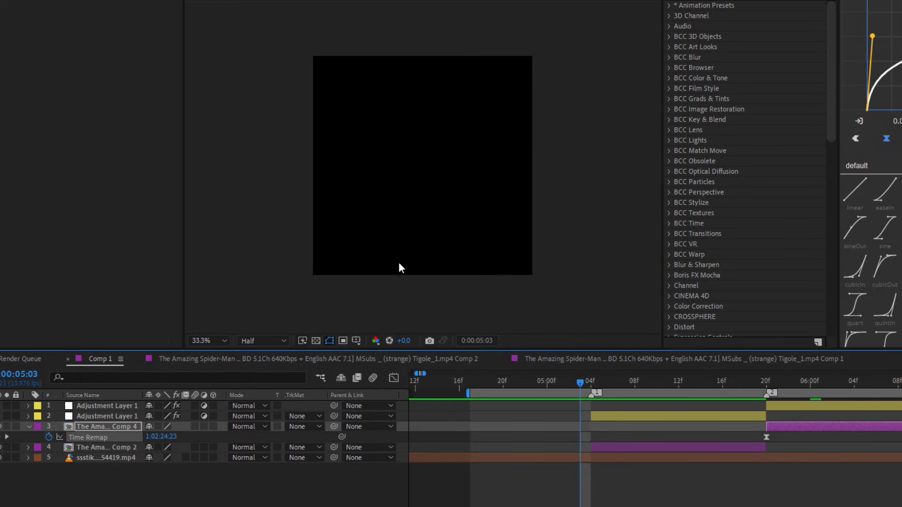
- Create a white 1080 x 1080 px solid above the adjustment layers
left_click(643, 477)
right_click(667, 499)
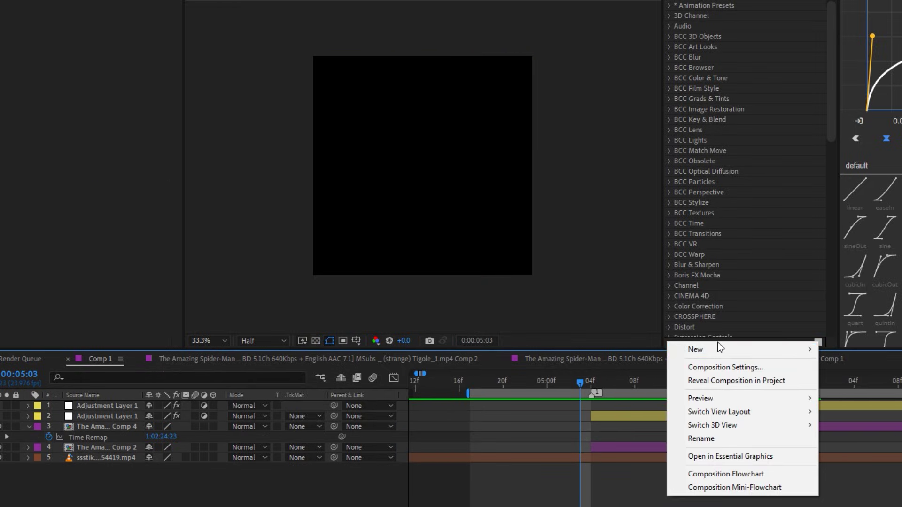
mouse_move(726, 354)
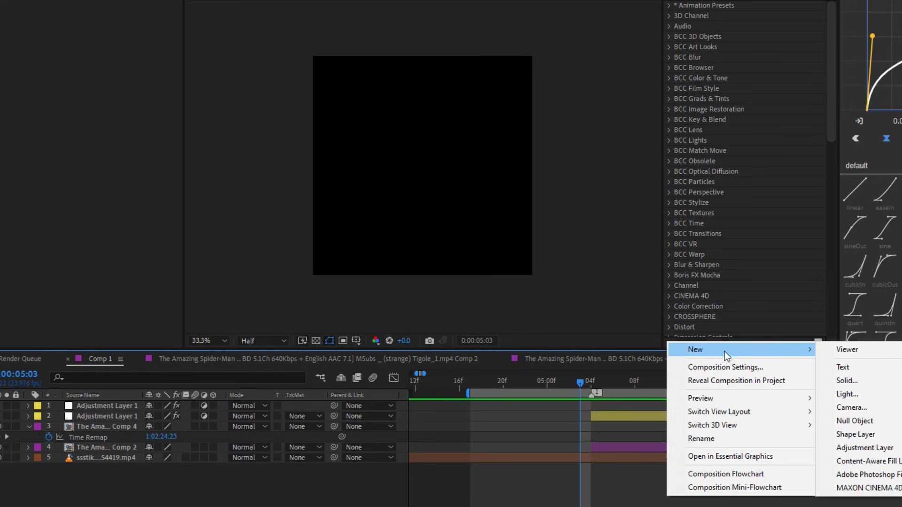
left_click(845, 382)
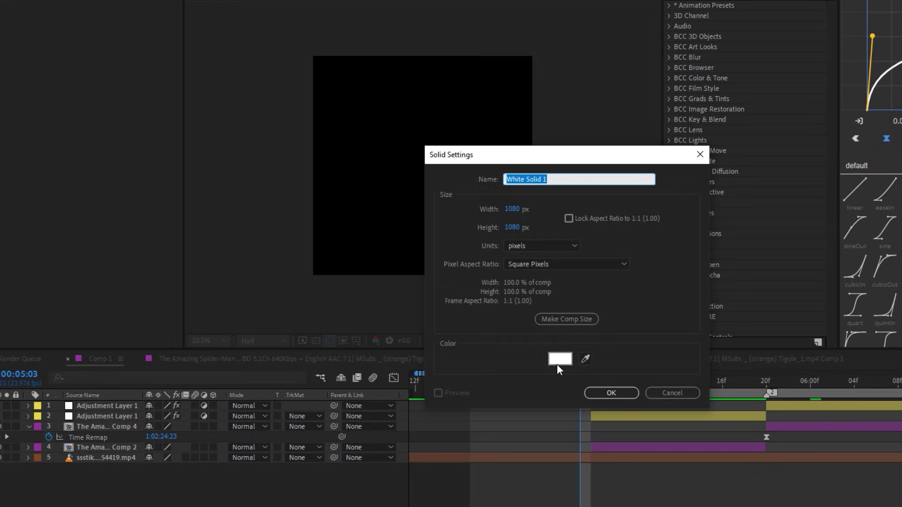
left_click(558, 360)
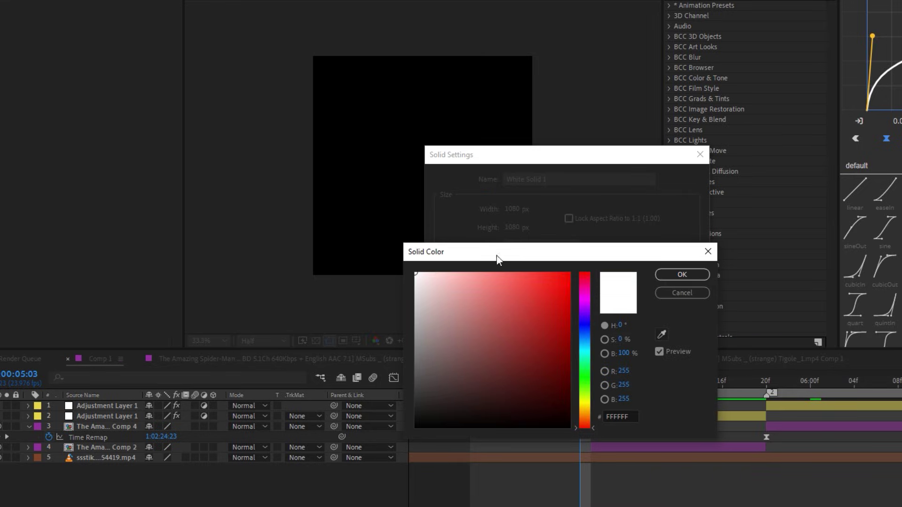
left_click(672, 273)
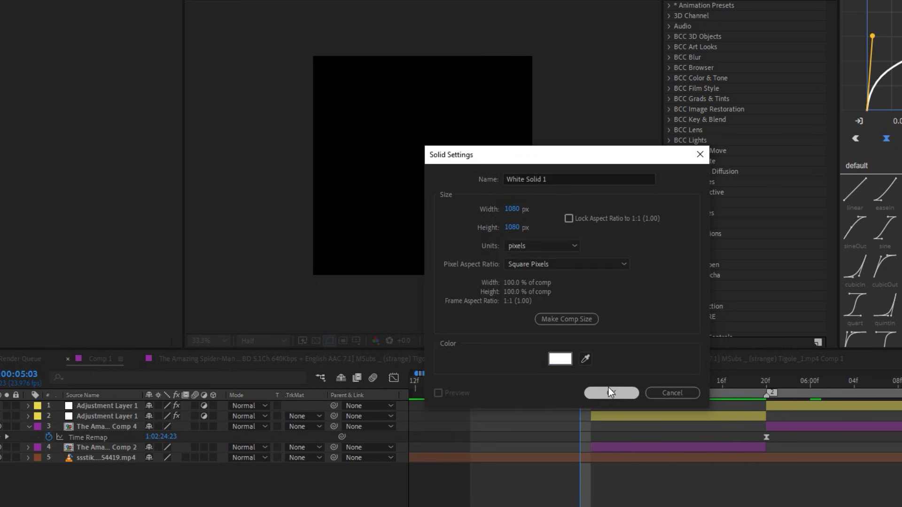
left_click(611, 393)
- Trim the white solid to a one-frame flash at marker 1, and preview from the work area's start
left_click(590, 381)
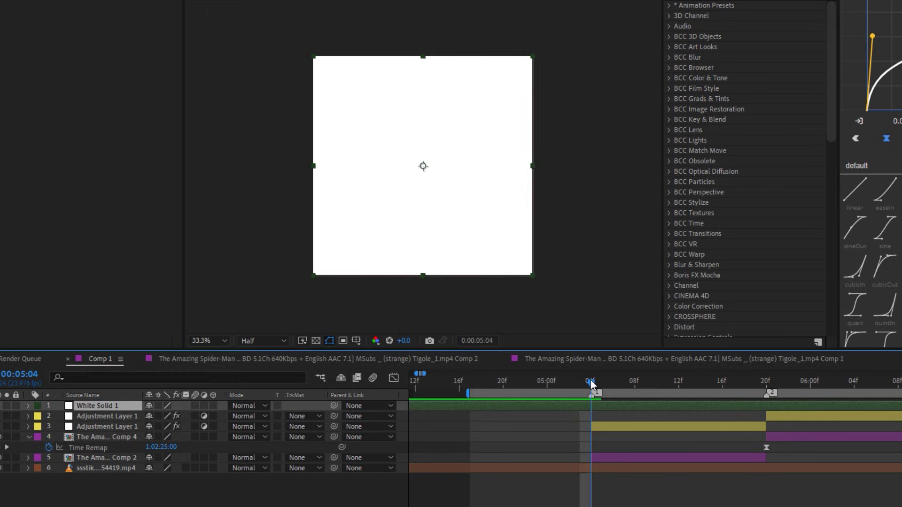
key("ctrl+d")
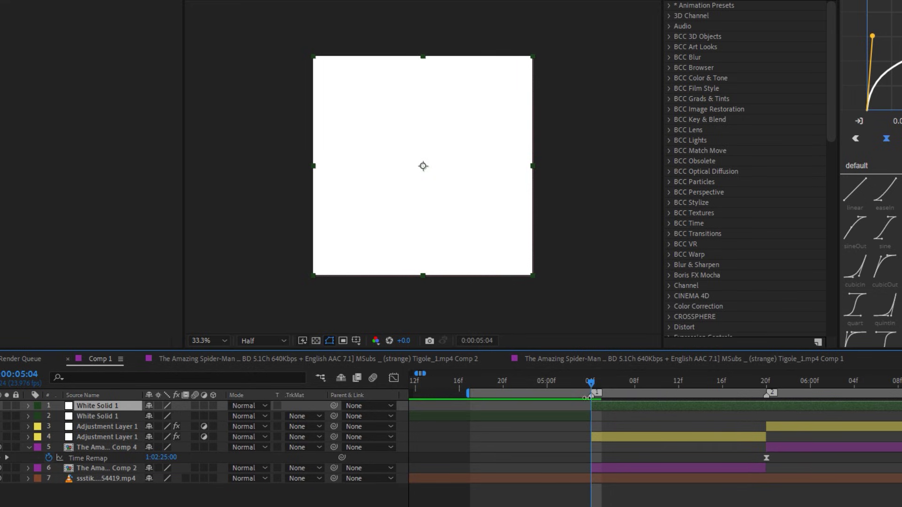
left_click(597, 381)
key("ctrl+shift+d")
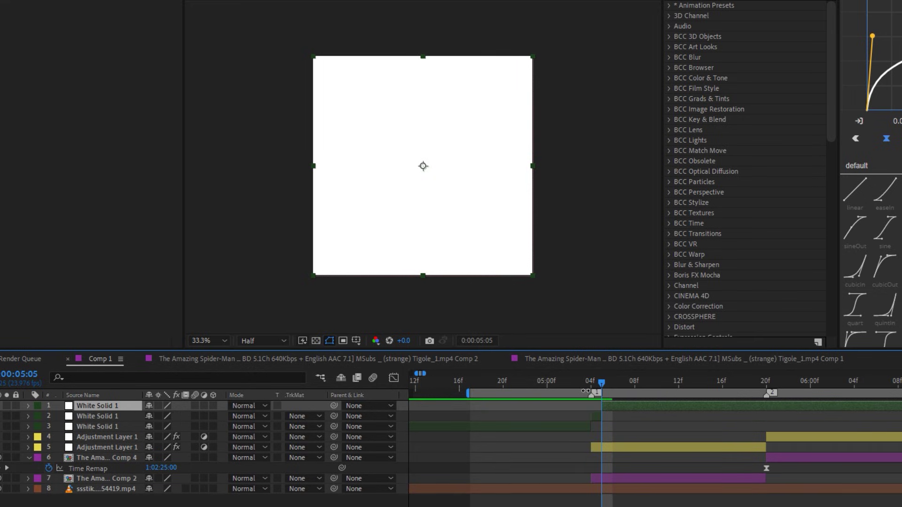
left_click(590, 427)
key("Delete")
left_click(618, 405)
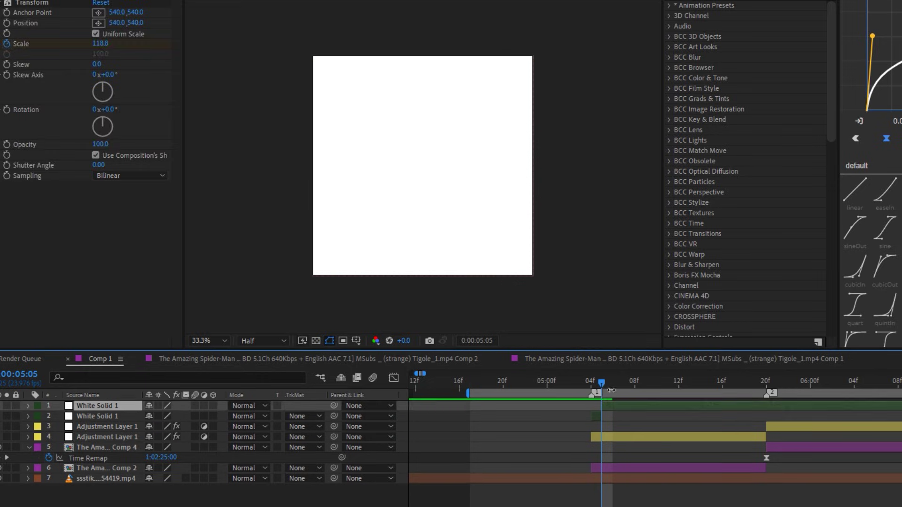
key("Delete")
left_click_drag(601, 383, 472, 371)
key("space")
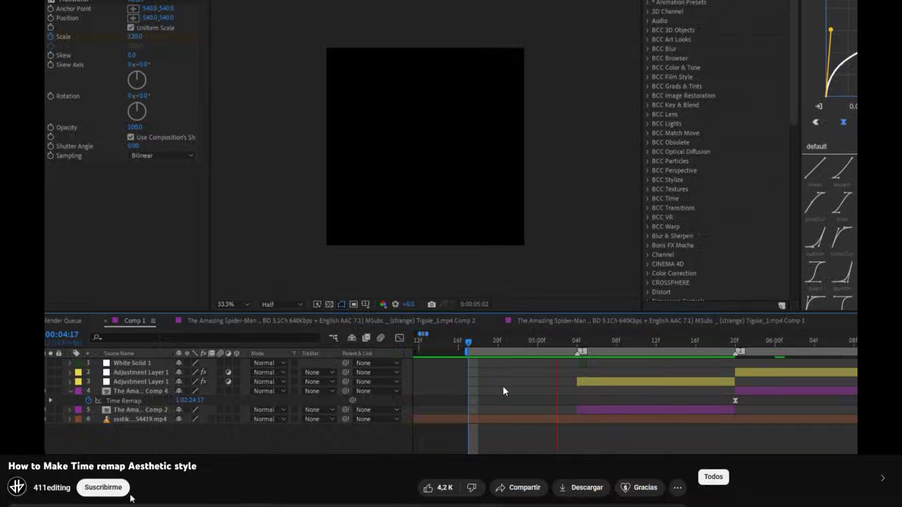
left_click(123, 493)
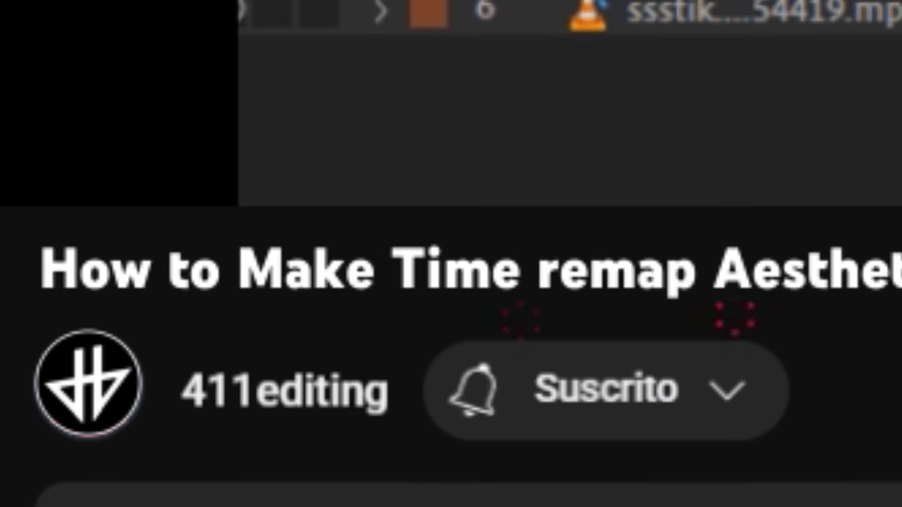